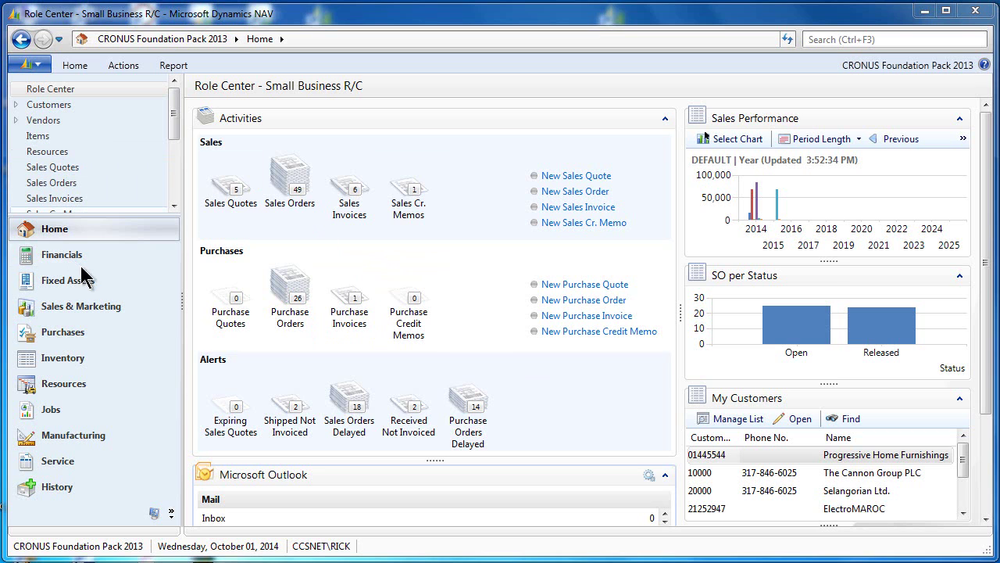
# Browse History's Posted Invoice Lines, Quote Archives and Shipments lists, ending on Posted Sales Invoices
pyautogui.click(66, 488)
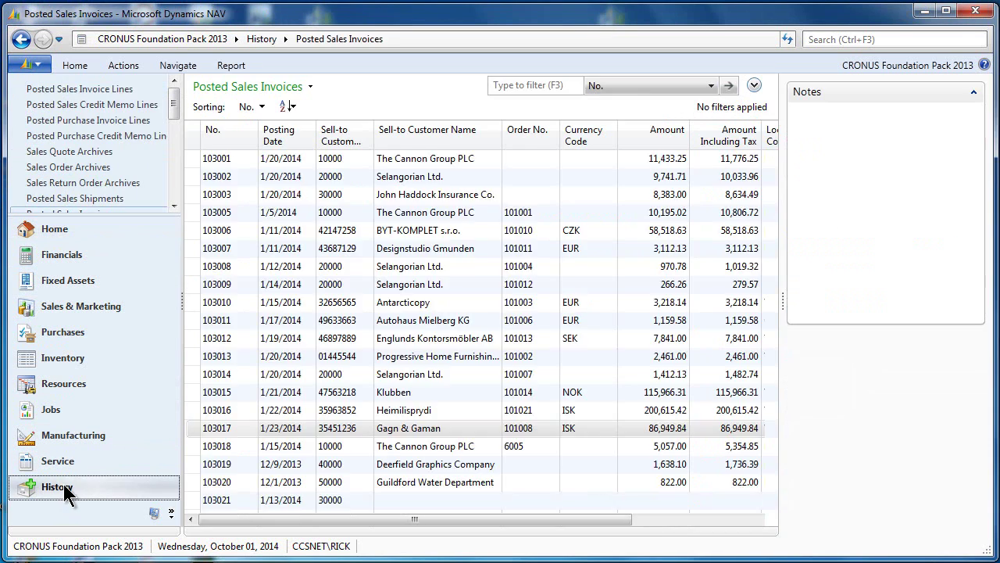
pyautogui.moveTo(96, 219); pyautogui.dragTo(97, 397)
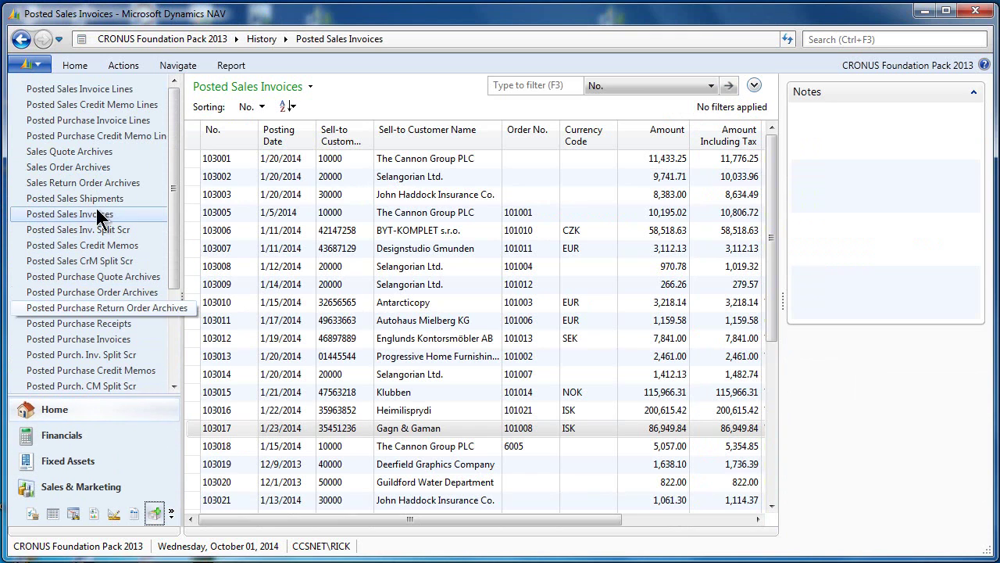
pyautogui.click(74, 91)
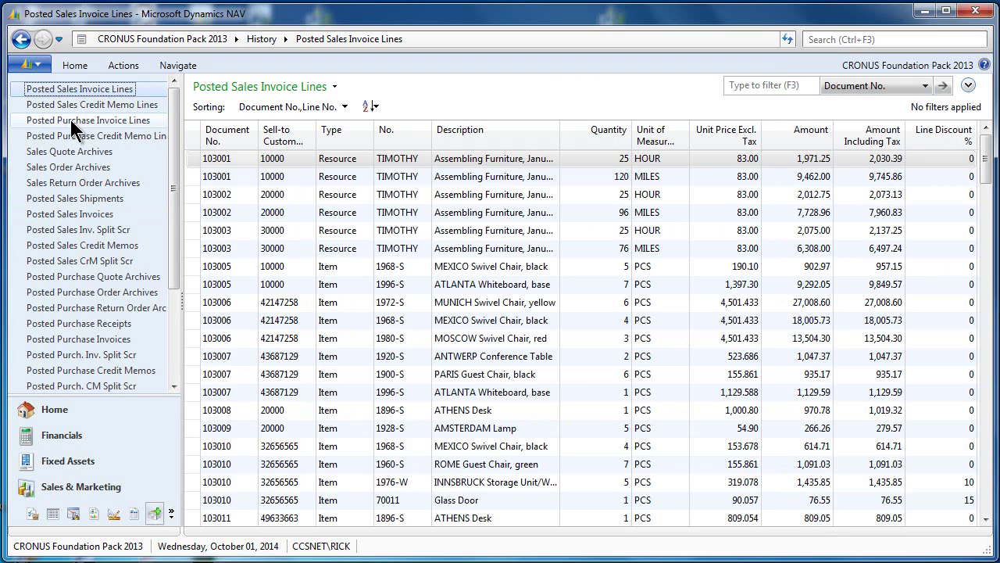
pyautogui.click(71, 122)
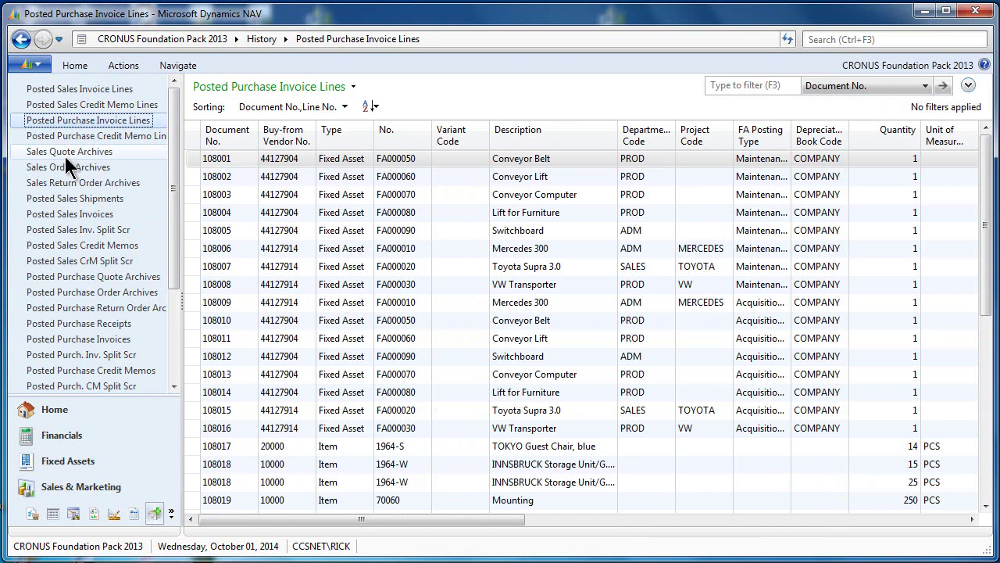
pyautogui.click(66, 155)
pyautogui.click(67, 199)
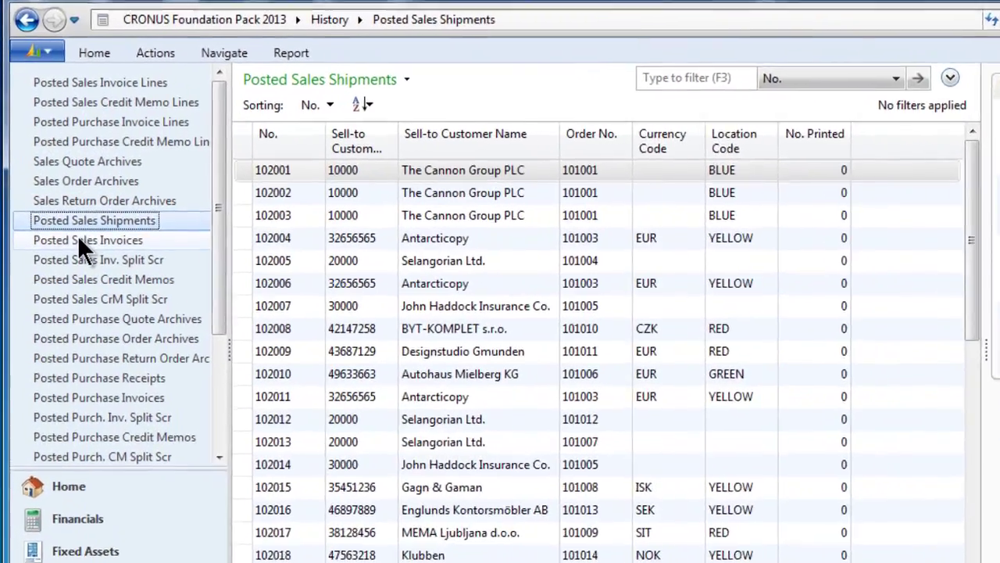
pyautogui.click(78, 238)
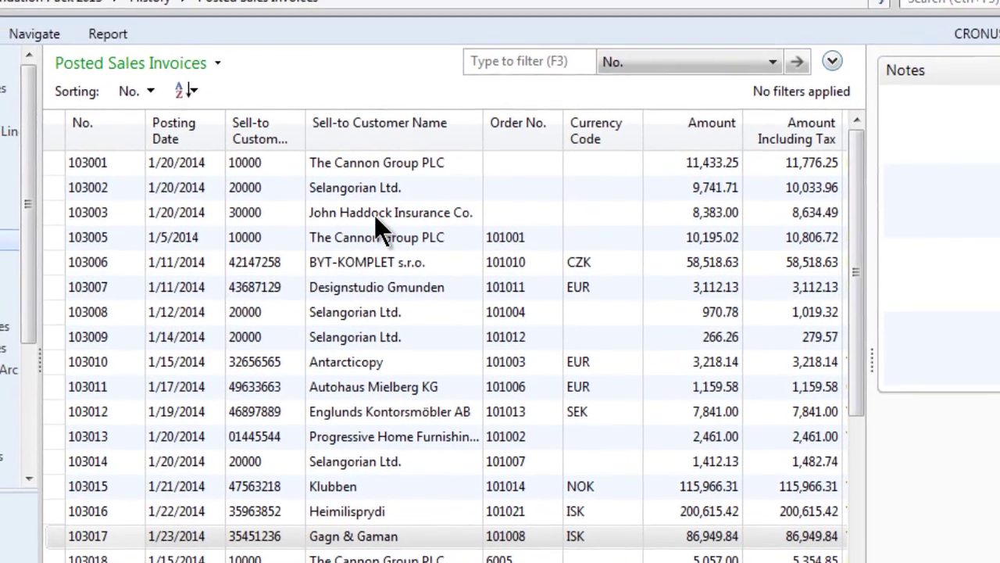
# Select posted sales invoice 103003 and expand the ribbon to show all page commands
pyautogui.click(351, 187)
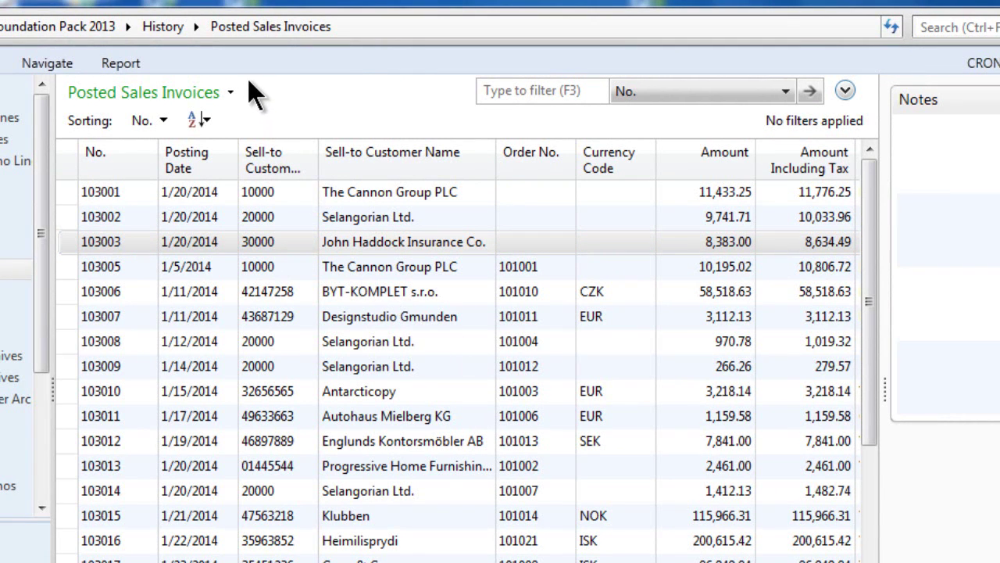
pyautogui.rightClick(308, 60)
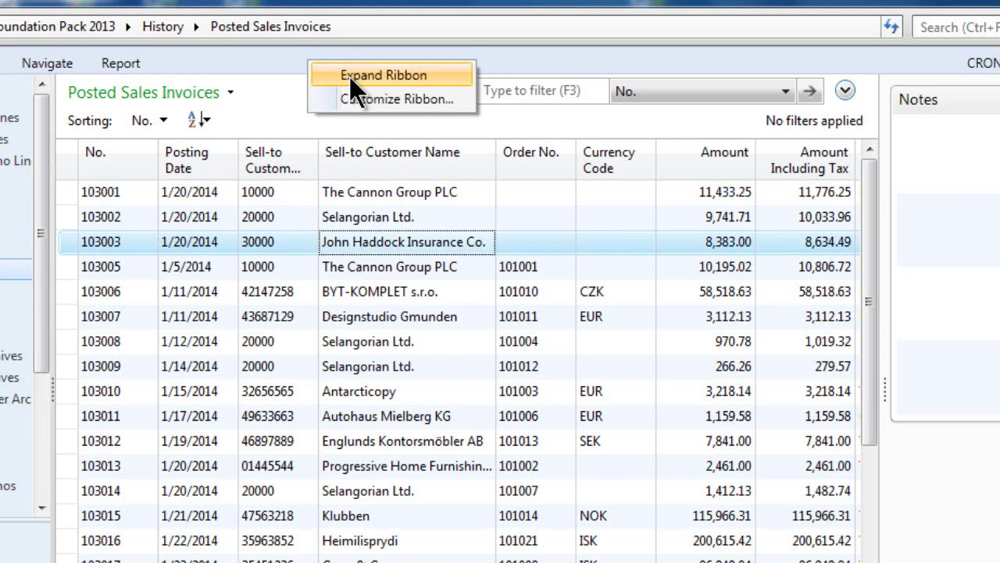
pyautogui.click(349, 77)
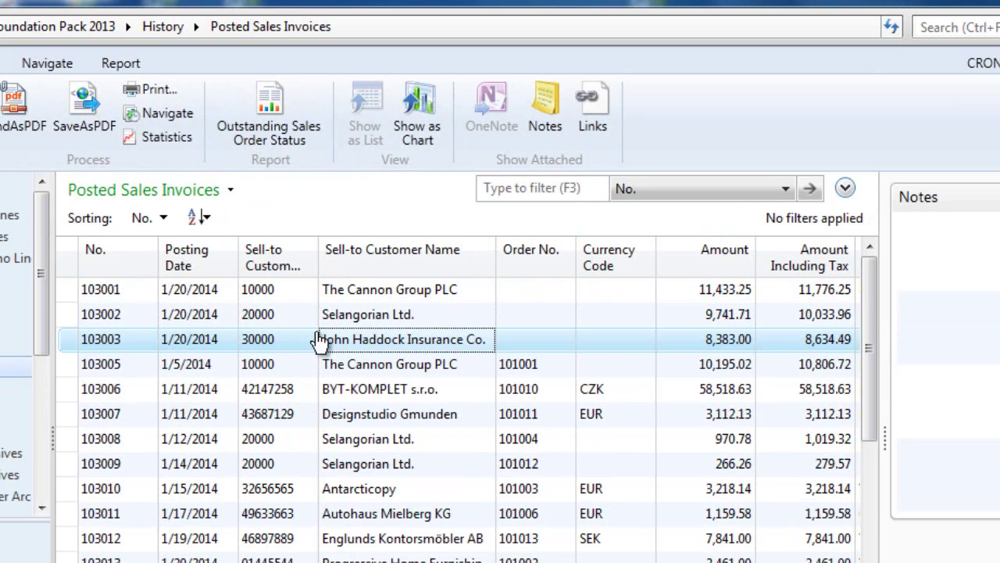
pyautogui.click(159, 138)
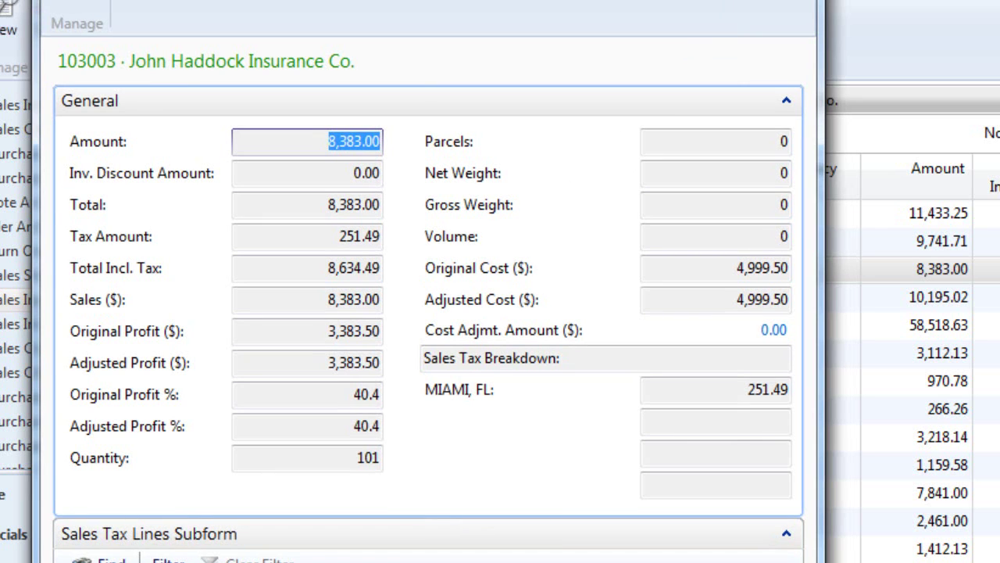
pyautogui.press('Escape')
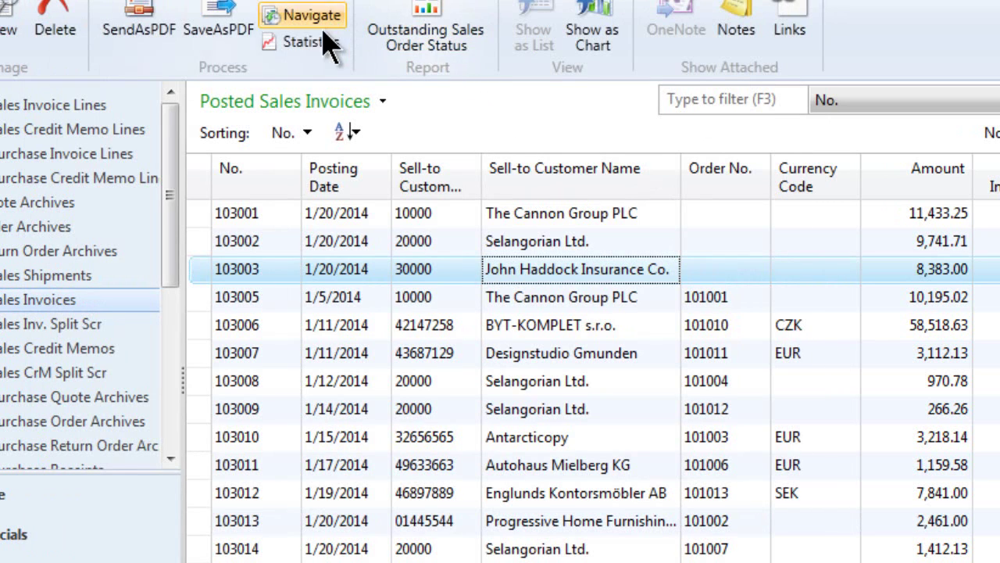
pyautogui.doubleClick(564, 282)
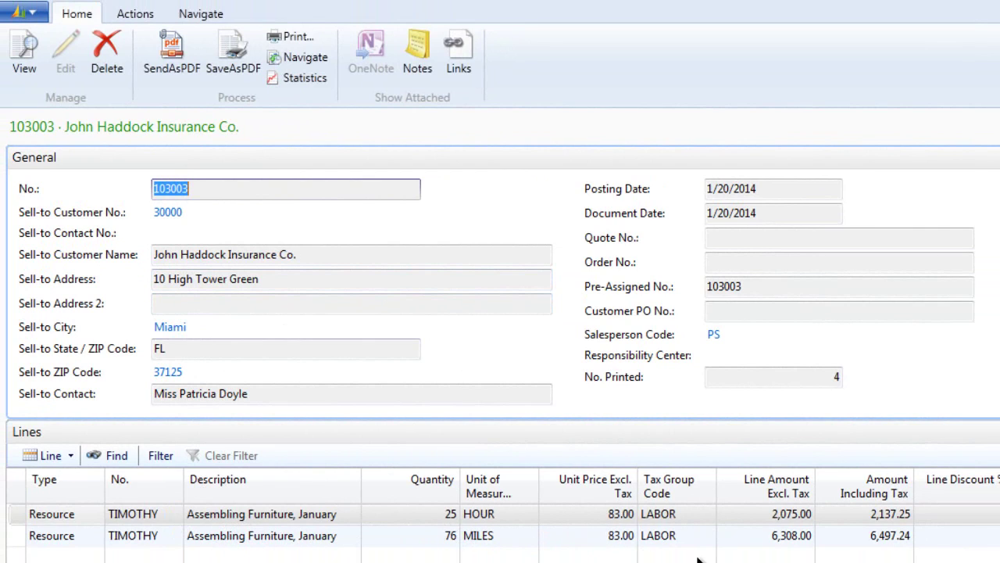
pyautogui.press('Escape')
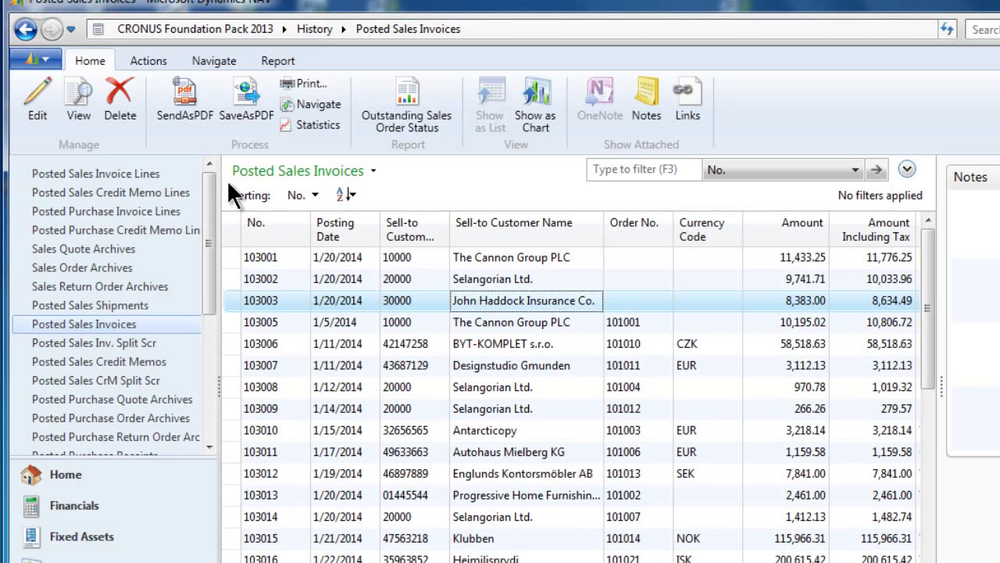
# Open Posted Sales Inv. Split Scr and view lines and statistics for invoices 103003, 103005, 103006, 103007
pyautogui.click(93, 342)
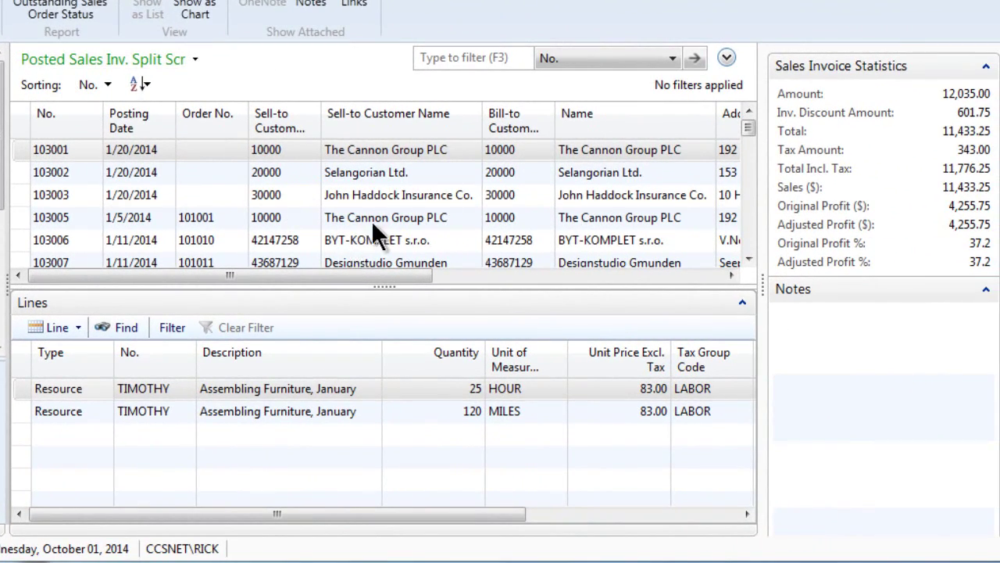
pyautogui.click(351, 197)
pyautogui.scroll(-3, 364, 195)
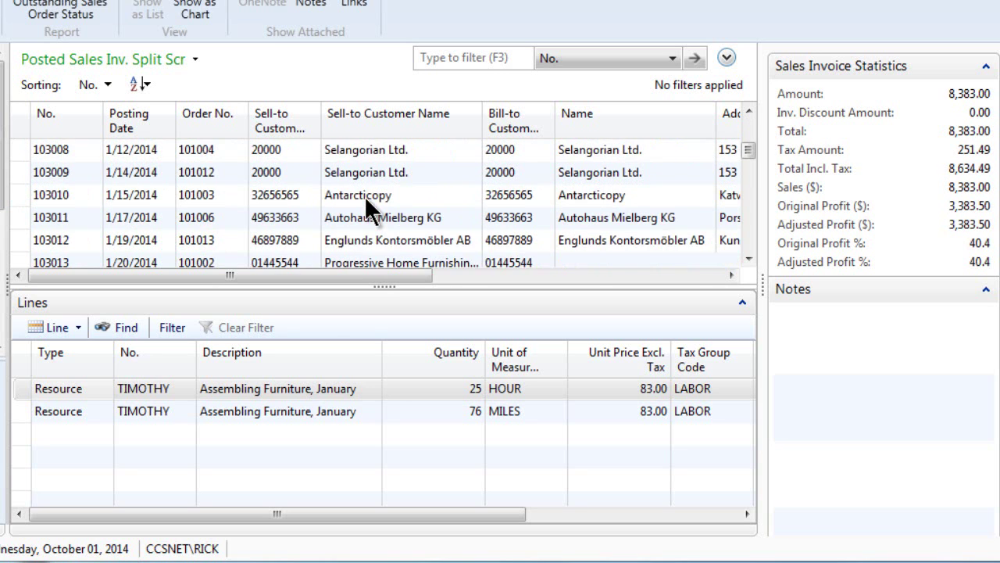
pyautogui.scroll(-1, 364, 201)
pyautogui.scroll(5, 364, 204)
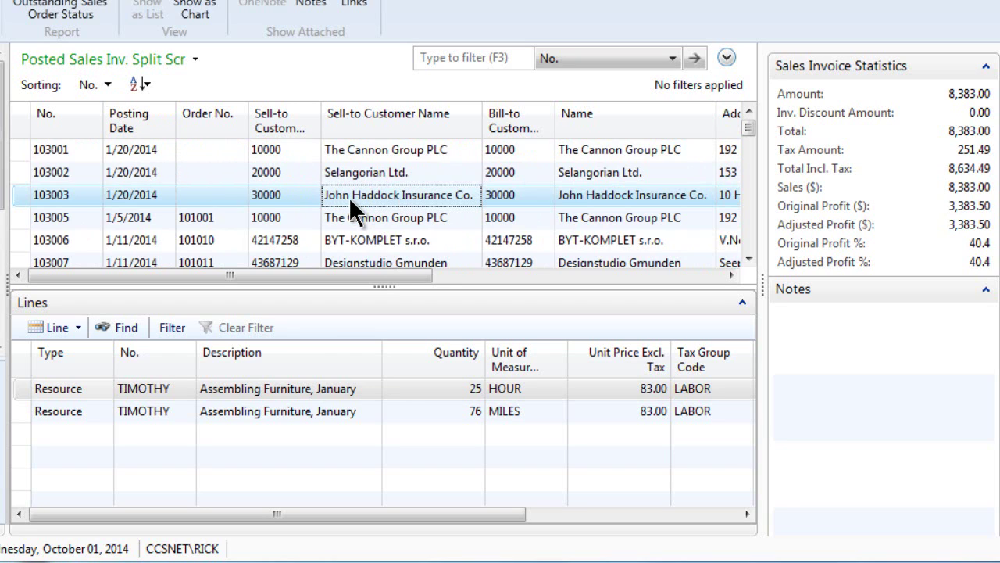
pyautogui.click(361, 221)
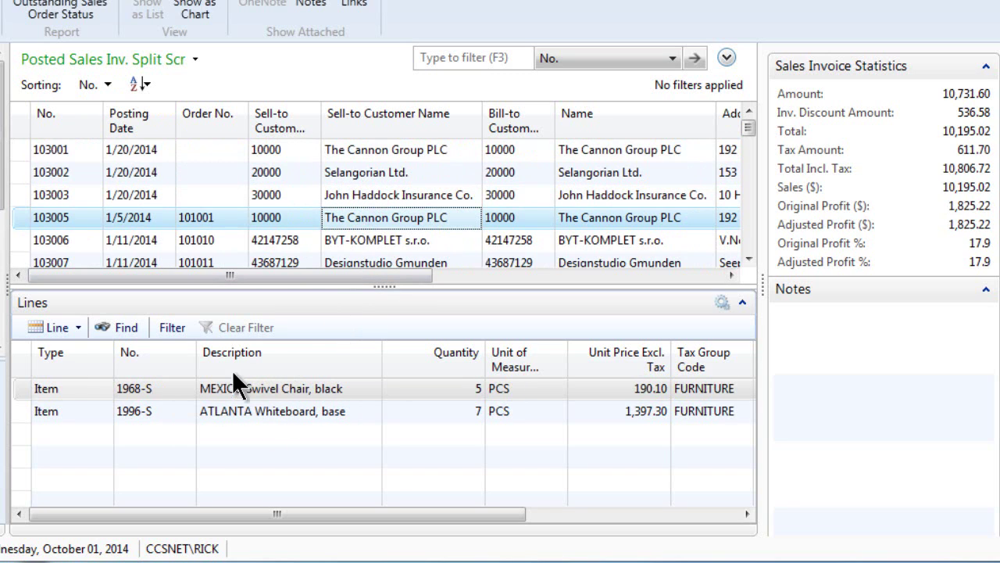
pyautogui.click(362, 239)
pyautogui.click(363, 255)
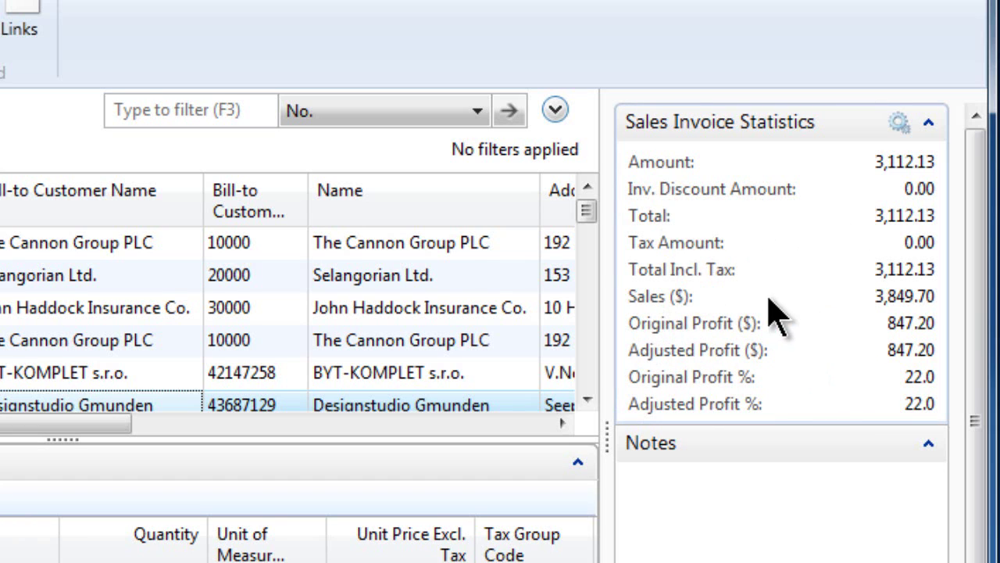
pyautogui.click(100, 311)
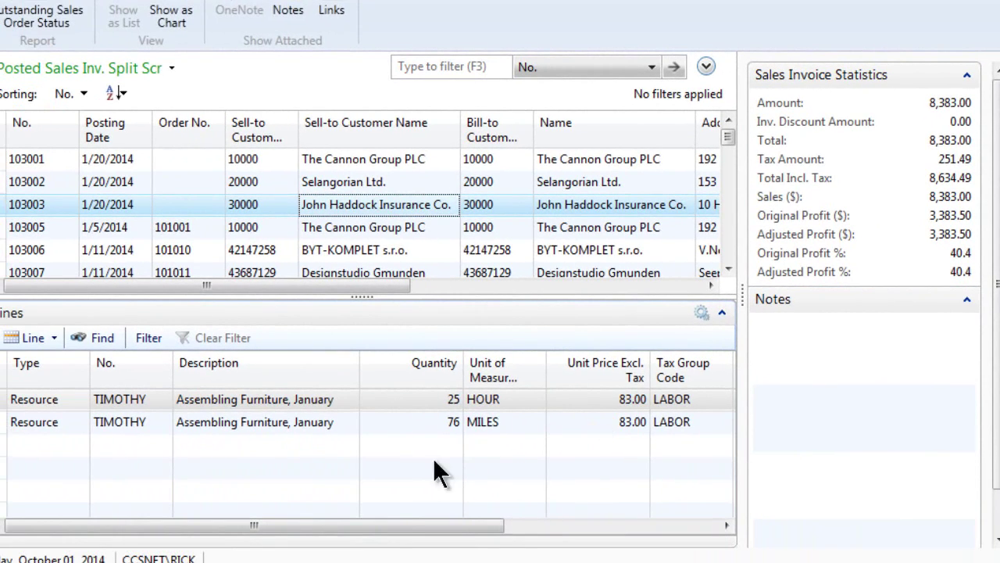
pyautogui.moveTo(386, 525); pyautogui.dragTo(582, 515)
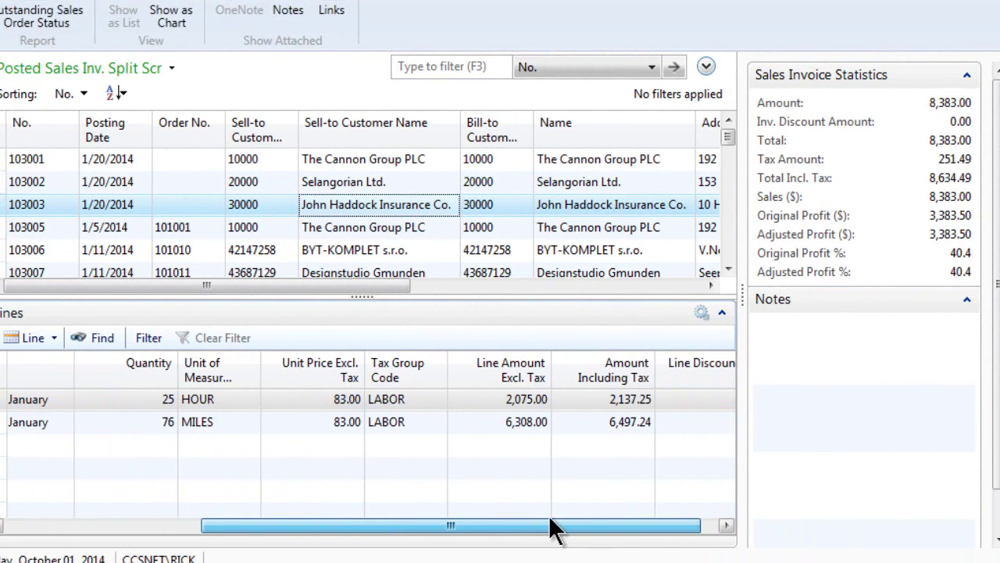
pyautogui.moveTo(545, 528); pyautogui.dragTo(357, 527)
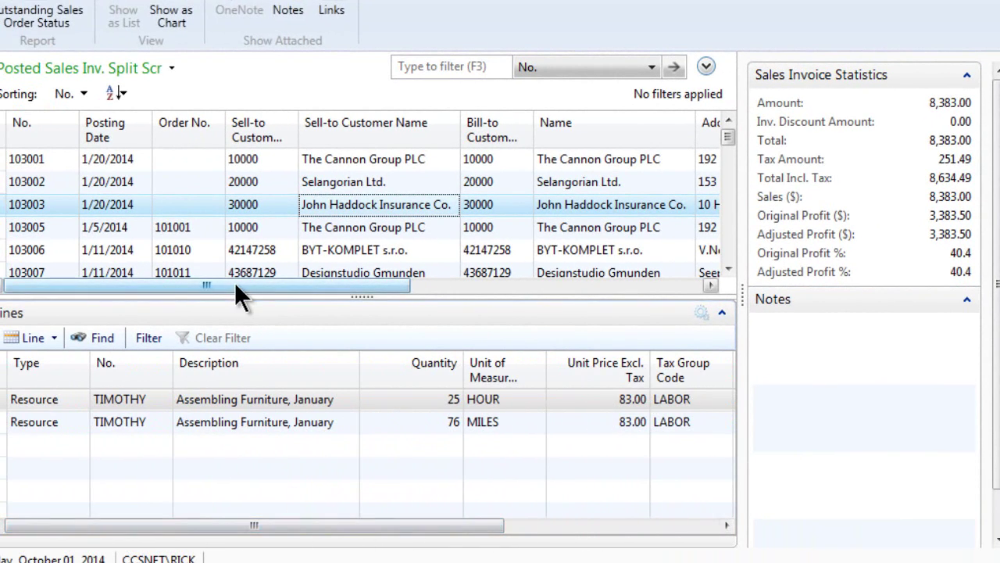
pyautogui.moveTo(235, 282); pyautogui.dragTo(220, 300)
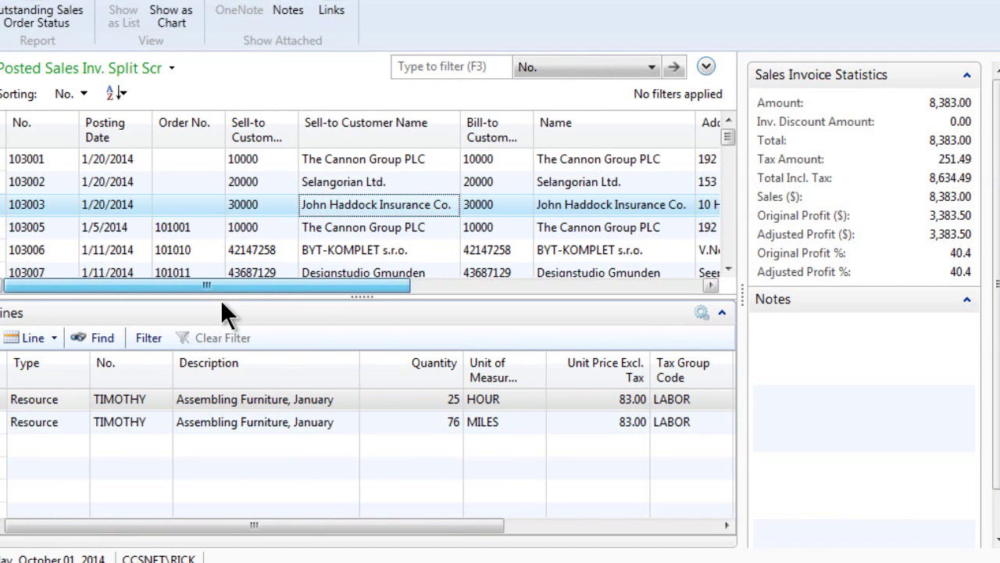
# Switch between invoices 103005 and 103003, settling on 103006's three swivel chair lines at 4,501.433
pyautogui.click(333, 225)
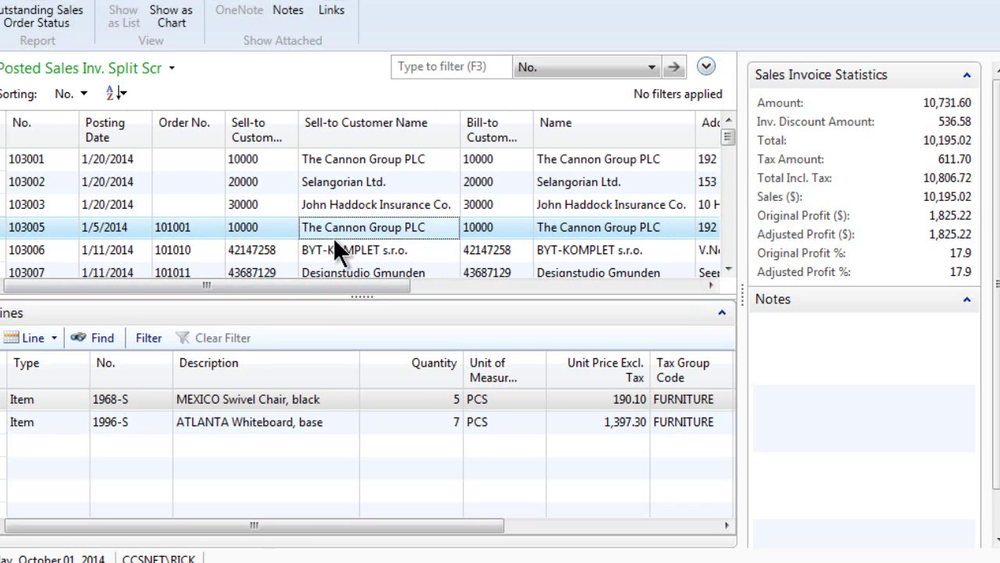
pyautogui.click(332, 244)
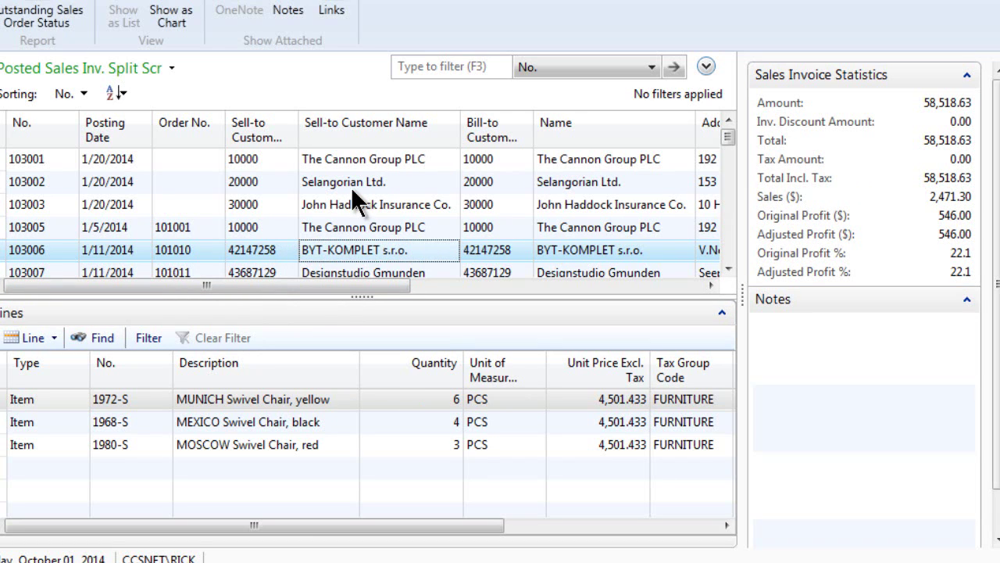
pyautogui.click(342, 212)
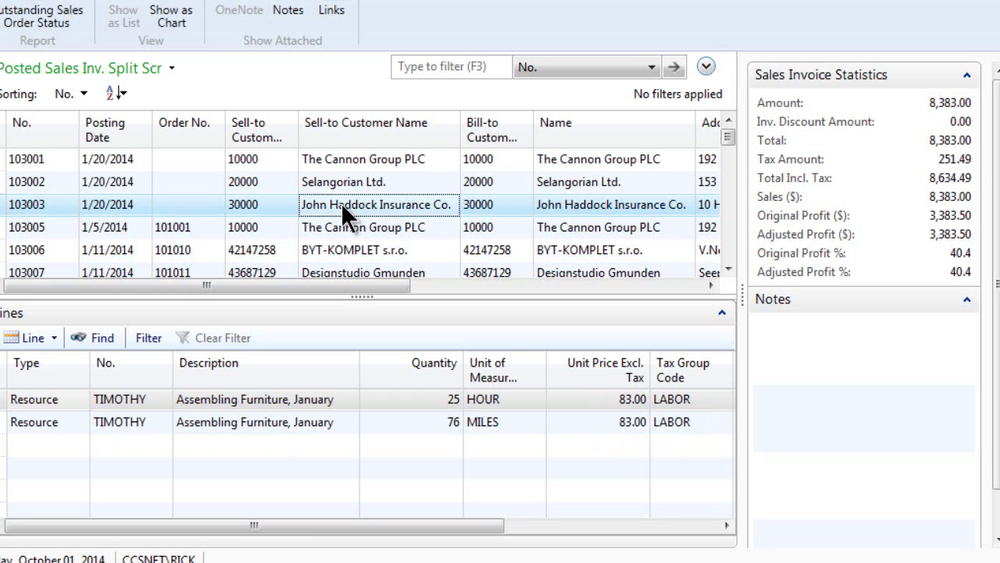
pyautogui.click(336, 226)
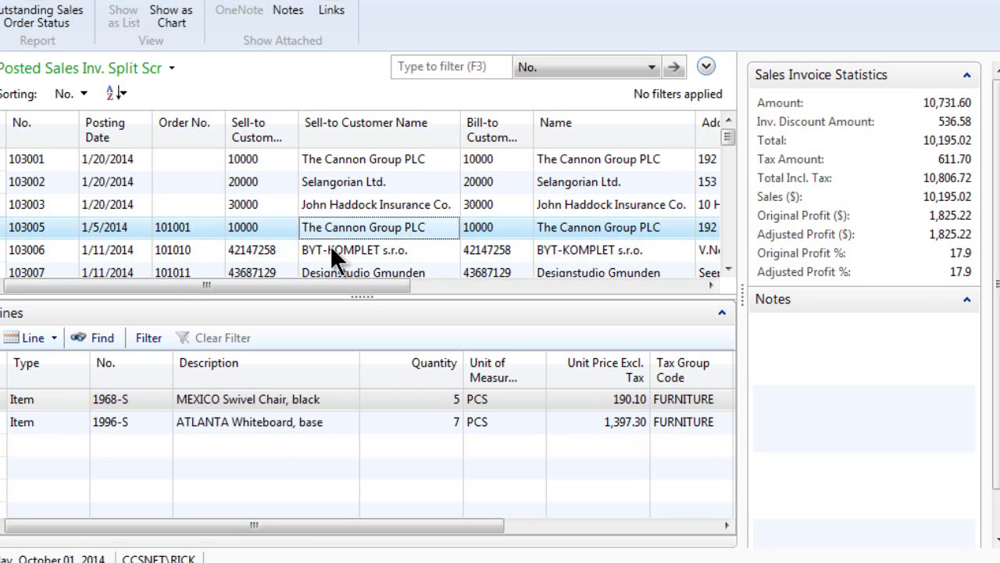
pyautogui.click(332, 249)
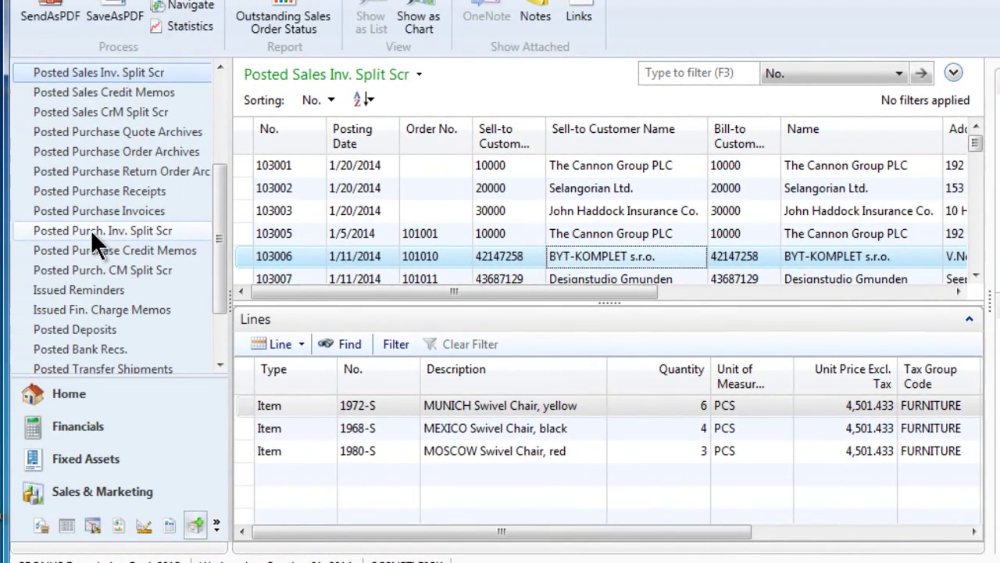
# In Posted Purch. Inv. Split Scr, select invoice 108005 and scroll to its 2,000.00 Switchboard line
pyautogui.click(93, 233)
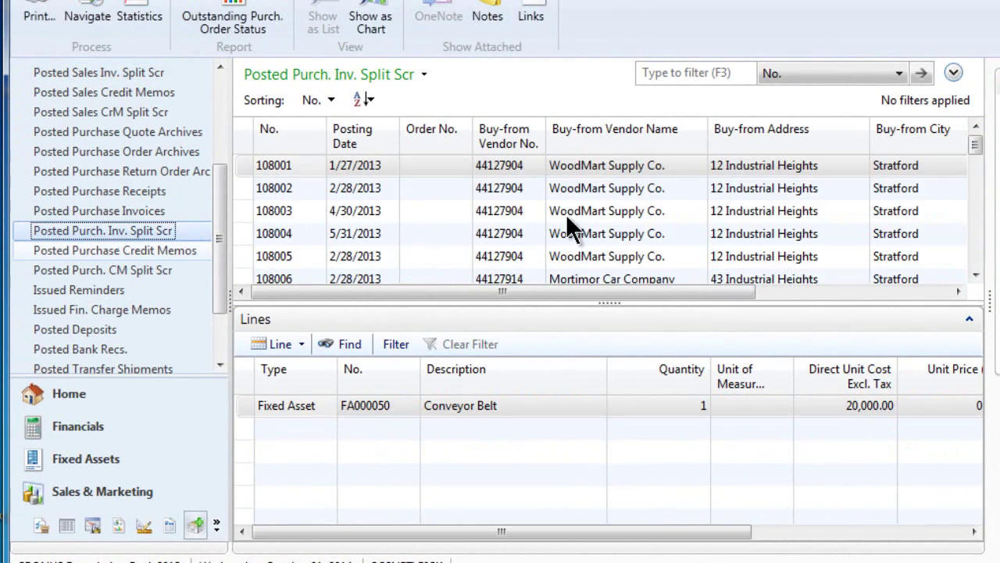
pyautogui.click(556, 216)
pyautogui.click(579, 256)
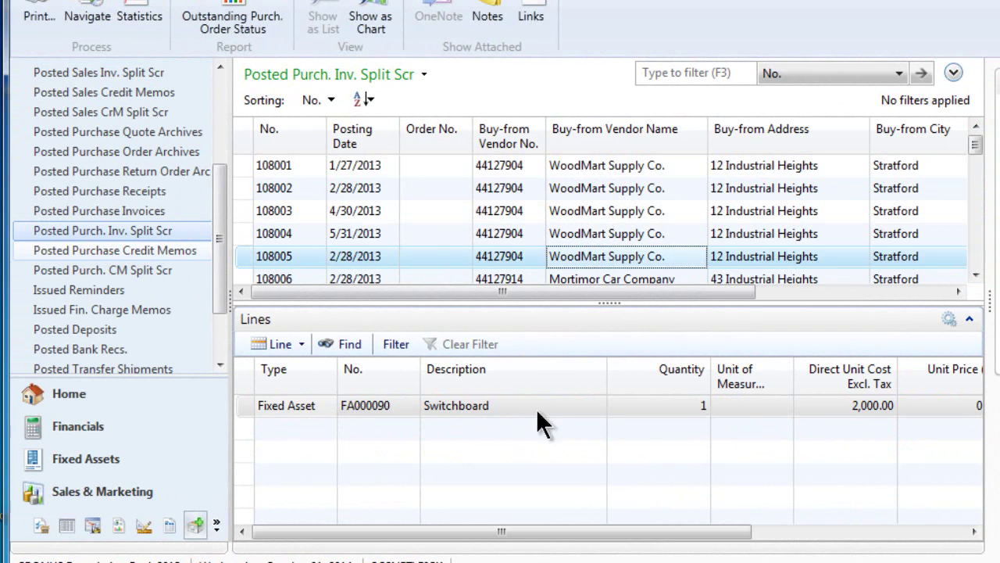
pyautogui.moveTo(580, 539); pyautogui.dragTo(744, 538)
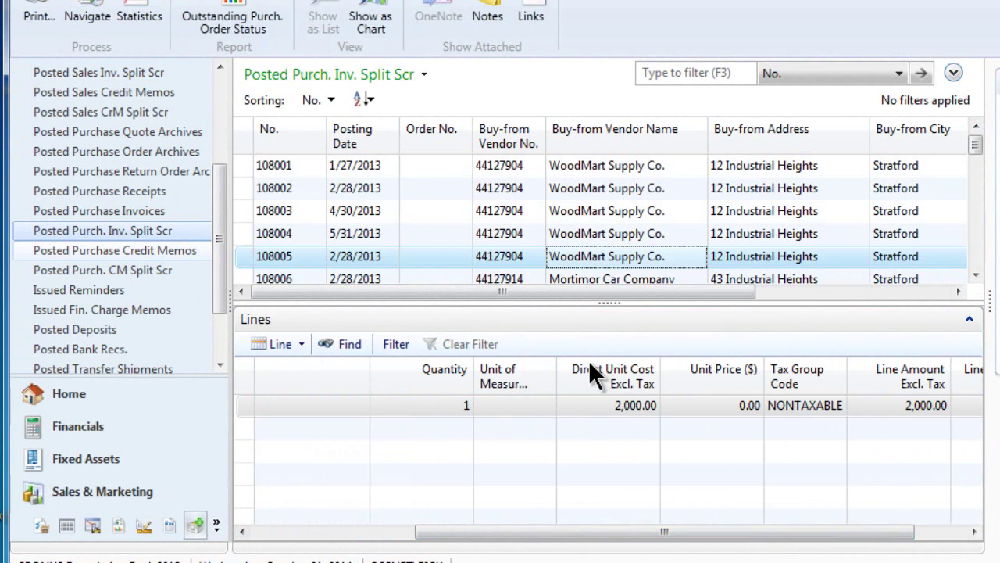